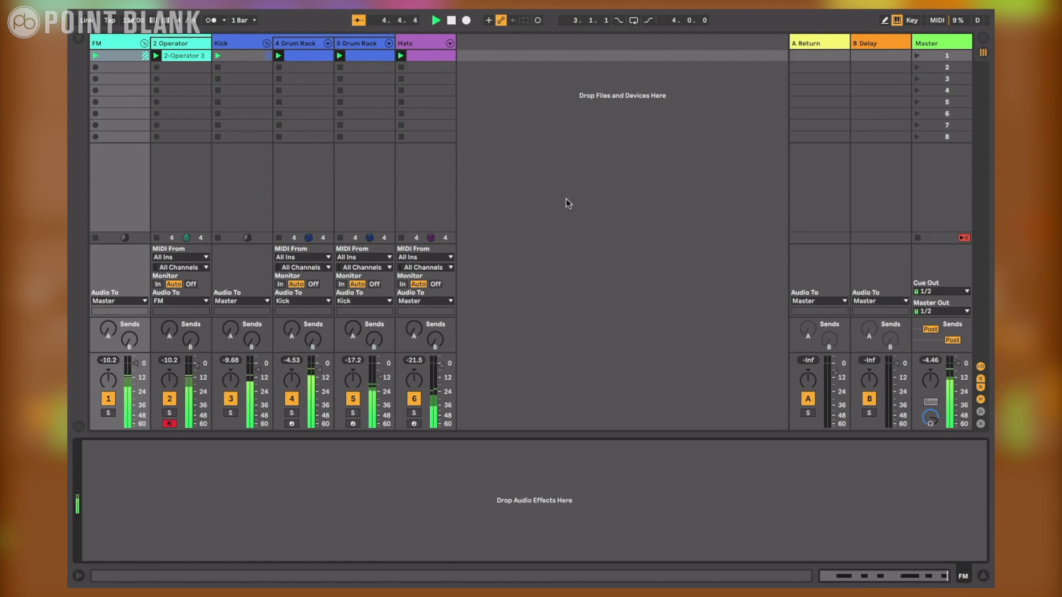
# - Stop the full mix, audition the FM track on its own in solo, and switch its solo off
pyautogui.press('space')
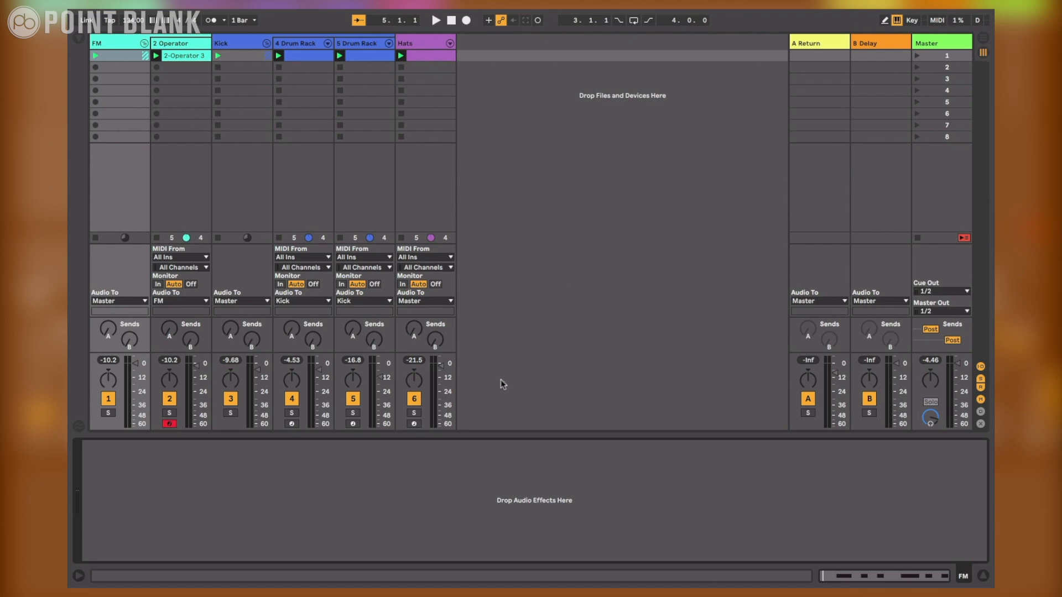
pyautogui.click(109, 413)
pyautogui.press('space')
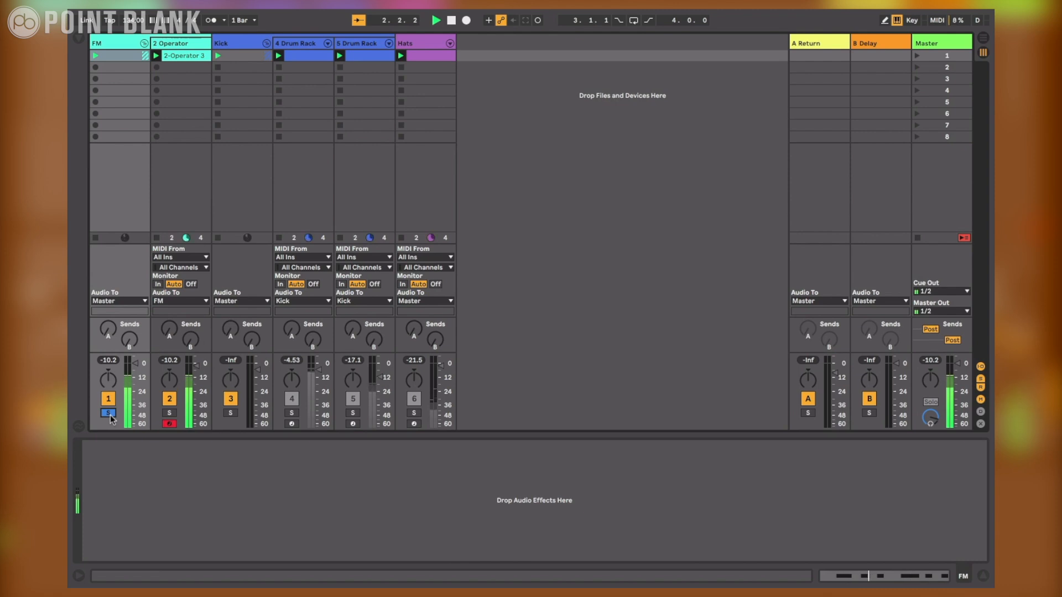
pyautogui.press('space')
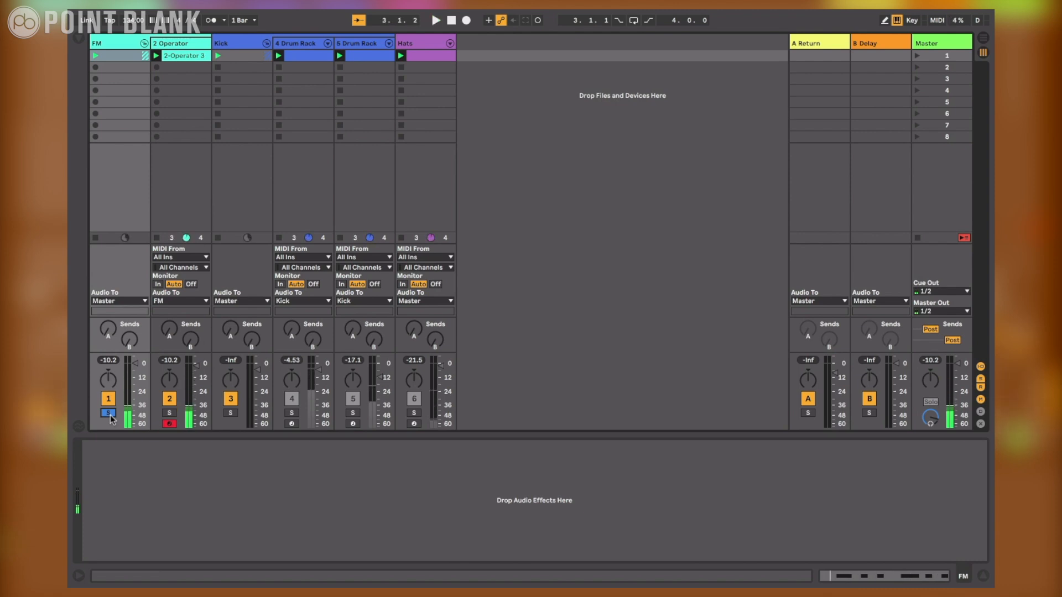
pyautogui.click(109, 413)
# - Add the Reverb audio effect to the FM track and play the full mix with it
pyautogui.click(79, 39)
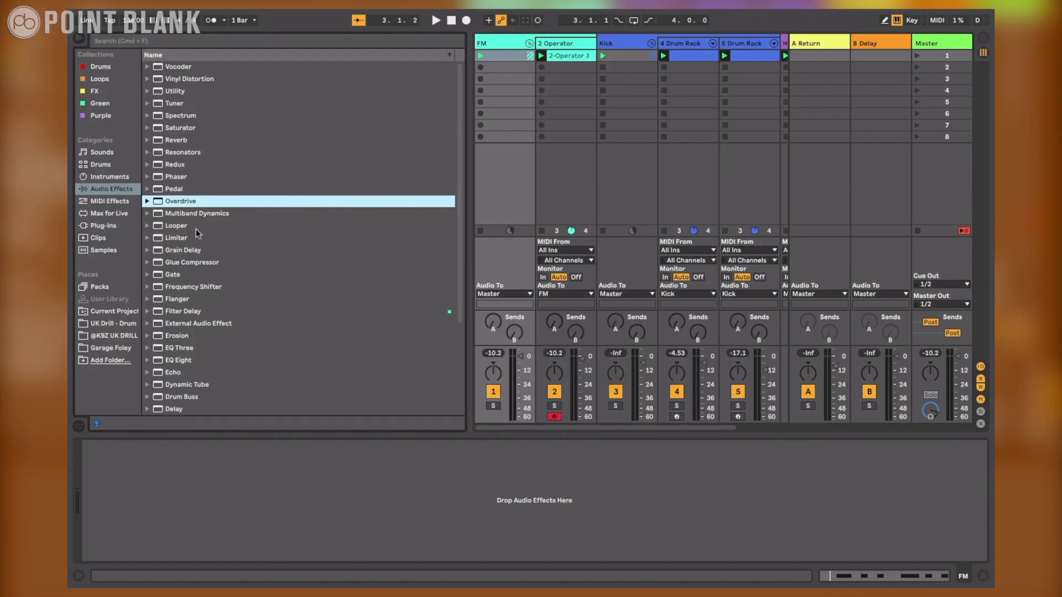
pyautogui.doubleClick(177, 140)
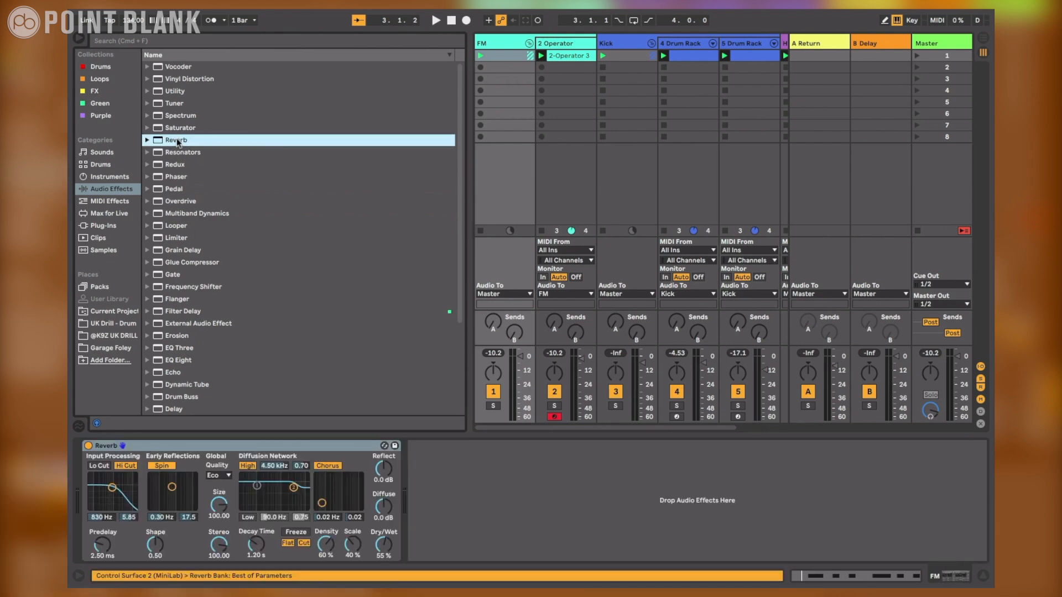
pyautogui.click(78, 38)
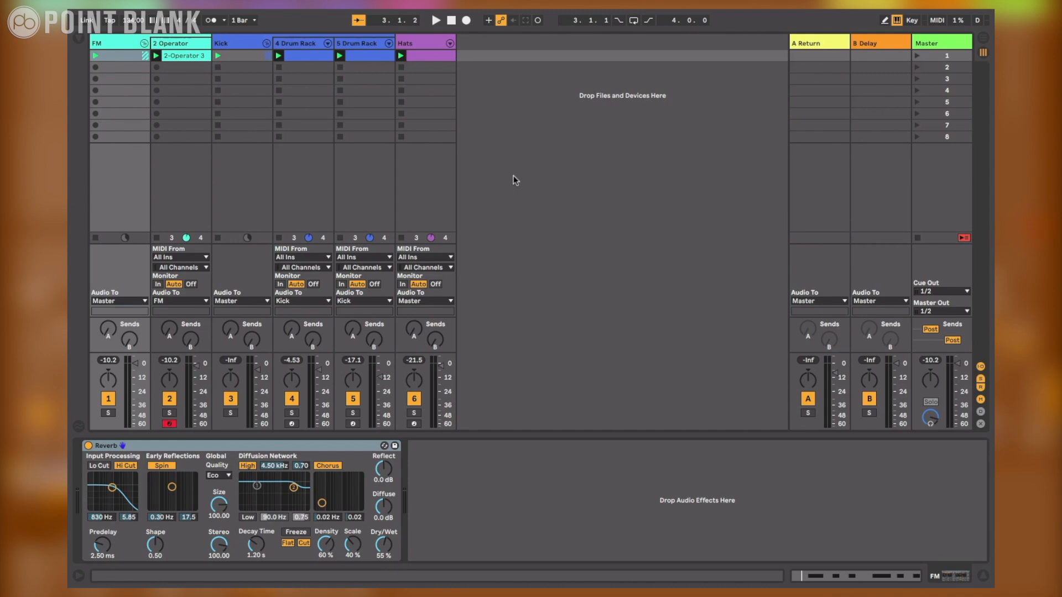
pyautogui.press('space')
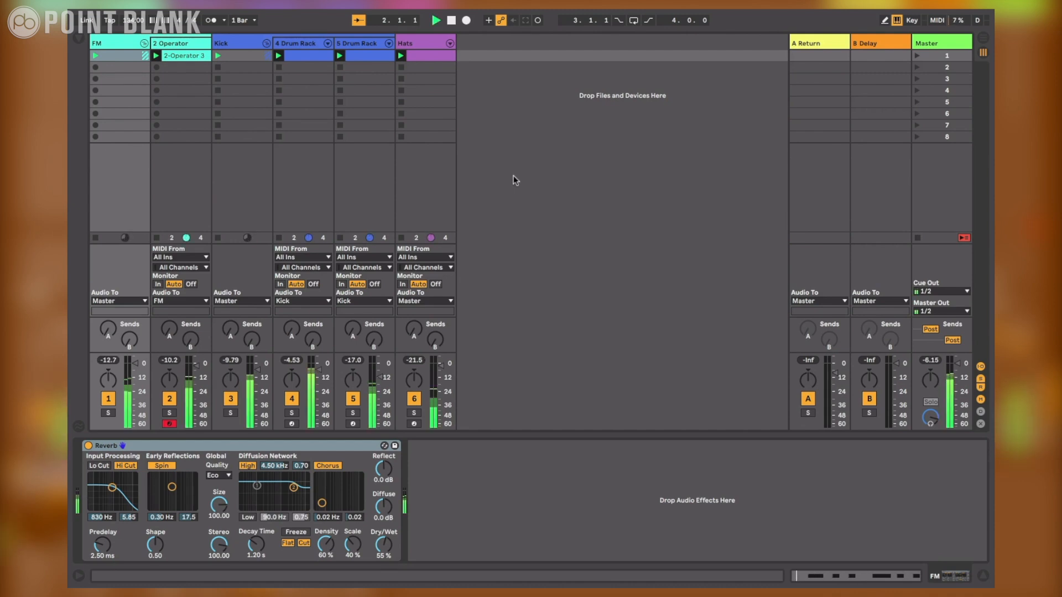
pyautogui.press('space')
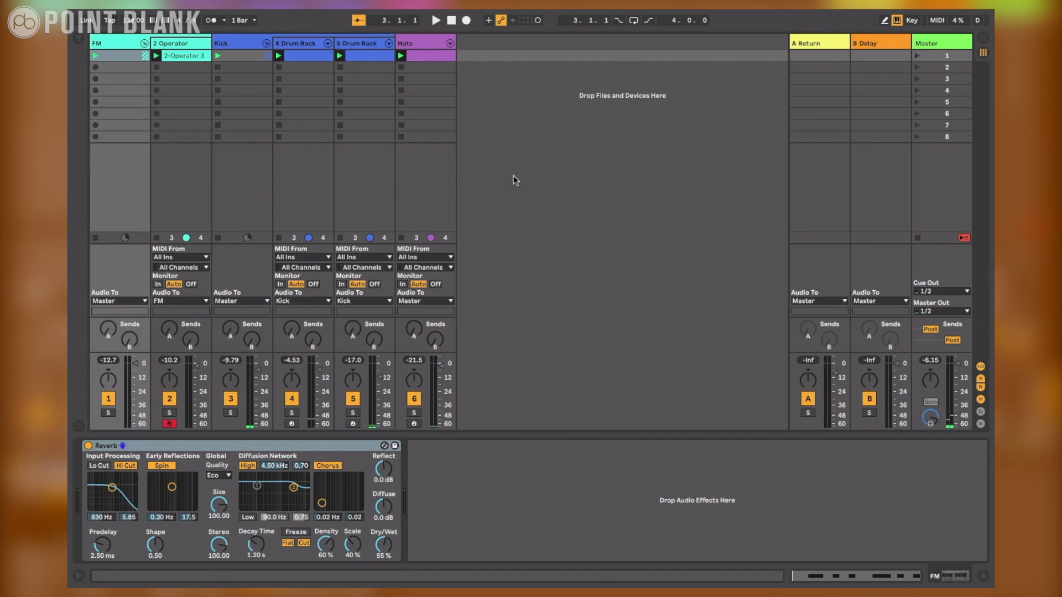
# - Solo the FM track and set its Reverb's Dry/Wet to 47 % while listening
pyautogui.click(109, 413)
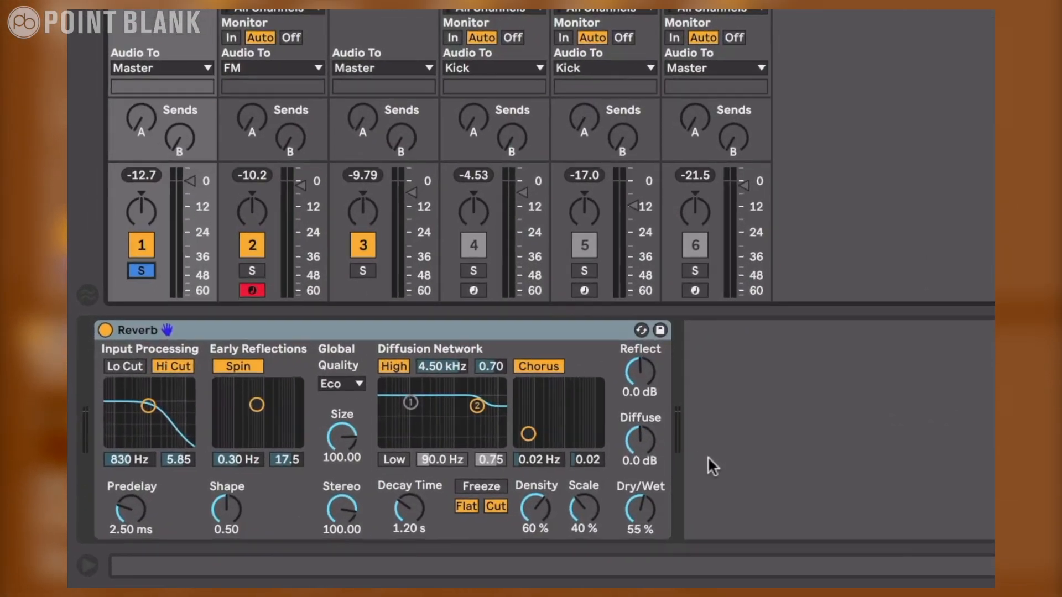
pyautogui.press('space')
pyautogui.moveTo(700, 500)
pyautogui.mouseDown()
pyautogui.moveTo(700, 477)
pyautogui.moveTo(696, 499)
pyautogui.mouseUp()
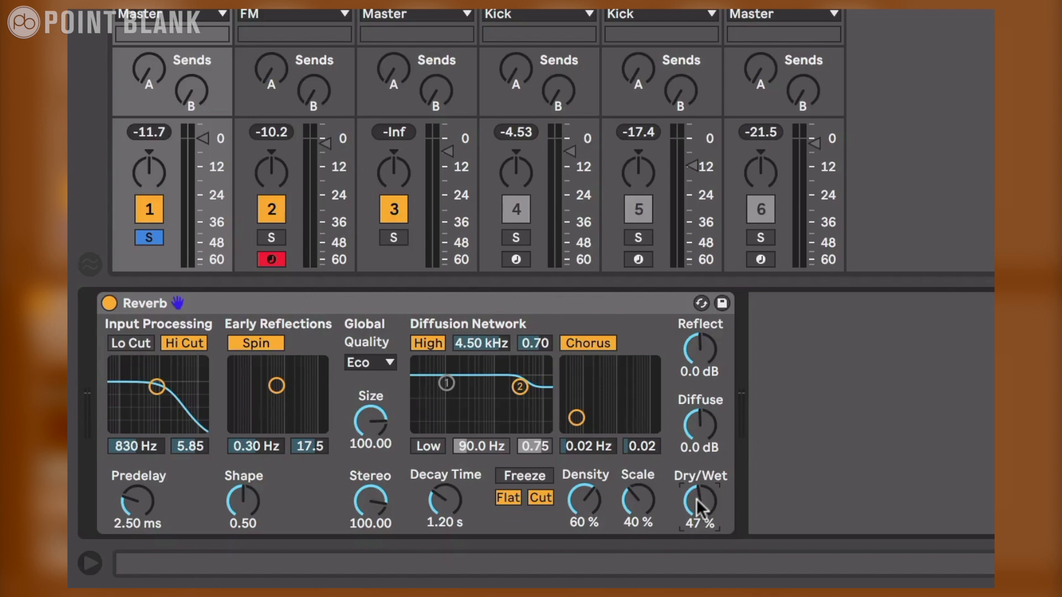
pyautogui.press('space')
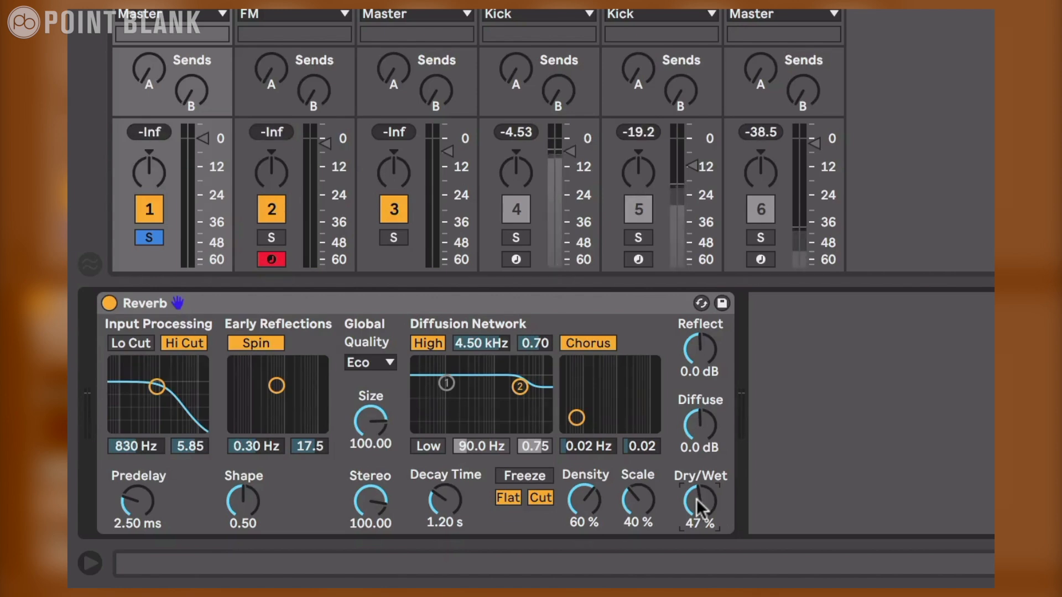
# - Lengthen the Reverb's Decay Time to 3.62 s and reduce its Dry/Wet to 27 %
pyautogui.moveTo(445, 500); pyautogui.dragTo(445, 452)
pyautogui.moveTo(680, 506); pyautogui.dragTo(681, 529)
pyautogui.moveTo(455, 501); pyautogui.dragTo(455, 495)
pyautogui.moveTo(689, 504); pyautogui.dragTo(689, 507)
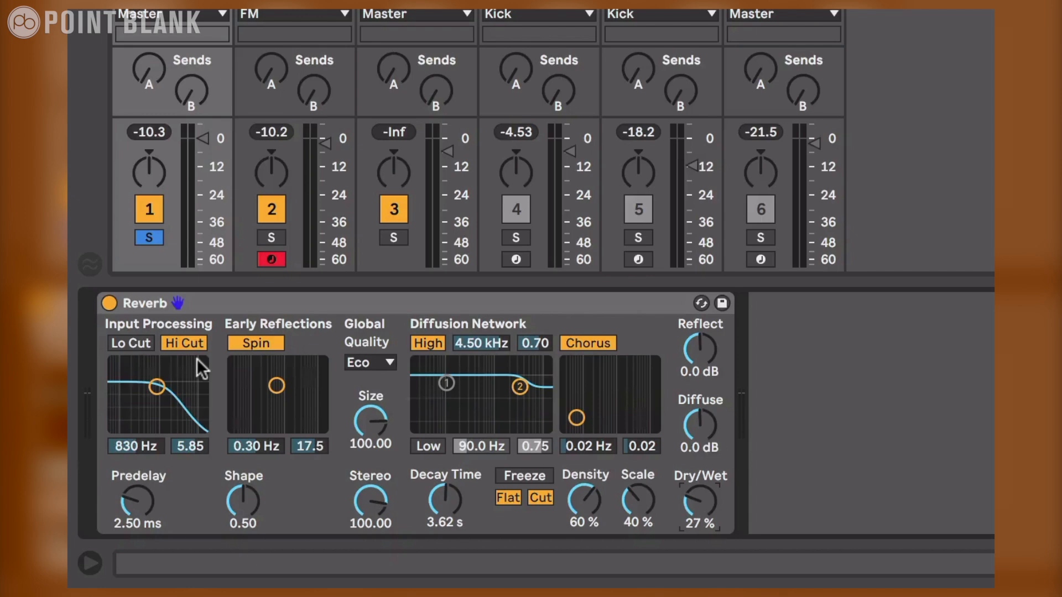
# - Move the Reverb's input filter to 425 Hz with a 2.98 bandwidth, and play the full mix with the FM track unsoloed
pyautogui.press('space')
pyautogui.moveTo(158, 386); pyautogui.dragTo(147, 407)
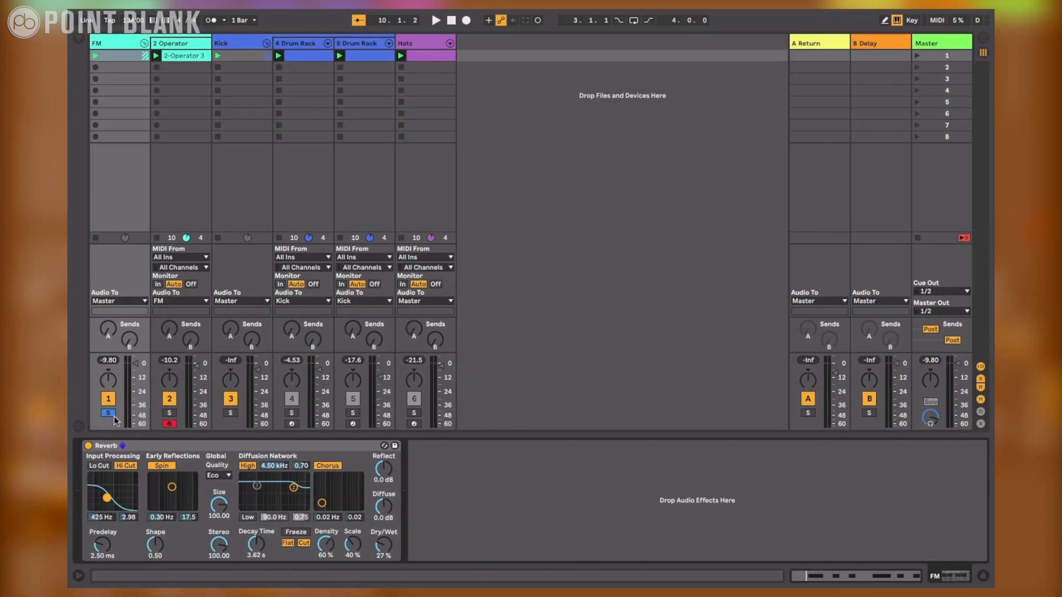
pyautogui.click(107, 413)
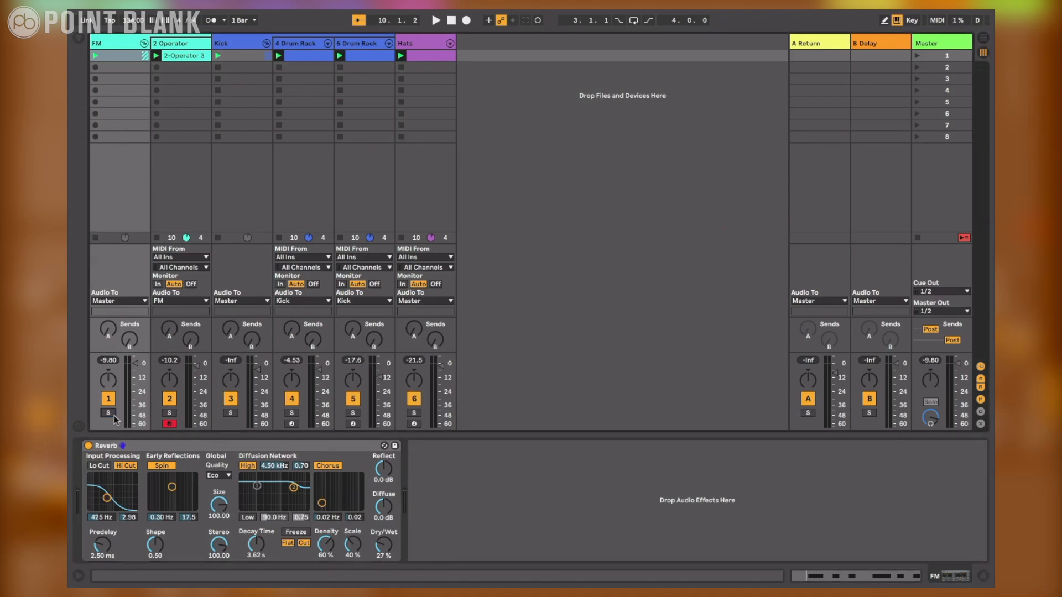
pyautogui.press('space')
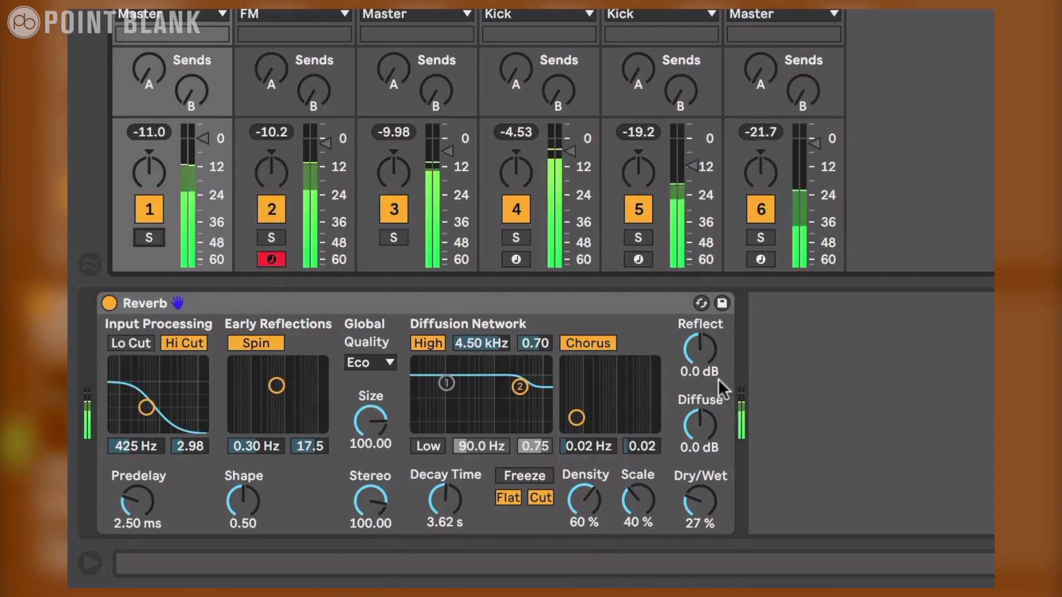
# - Set the Reverb's Reflect level to -2.0 dB, Diffuse level to 1.6 dB and Scale to 100 %
pyautogui.moveTo(718, 379)
pyautogui.mouseDown()
pyautogui.moveTo(718, 360)
pyautogui.moveTo(718, 380)
pyautogui.mouseUp()
pyautogui.moveTo(706, 422); pyautogui.dragTo(706, 412)
pyautogui.moveTo(645, 500); pyautogui.dragTo(644, 437)
pyautogui.click(699, 354)
# - Refine the Reverb's input filter to 508 Hz with a 2.27 bandwidth and set Dry/Wet to 23 %
pyautogui.moveTo(146, 408)
pyautogui.mouseDown()
pyautogui.moveTo(136, 405)
pyautogui.moveTo(146, 395)
pyautogui.moveTo(146, 410)
pyautogui.mouseUp()
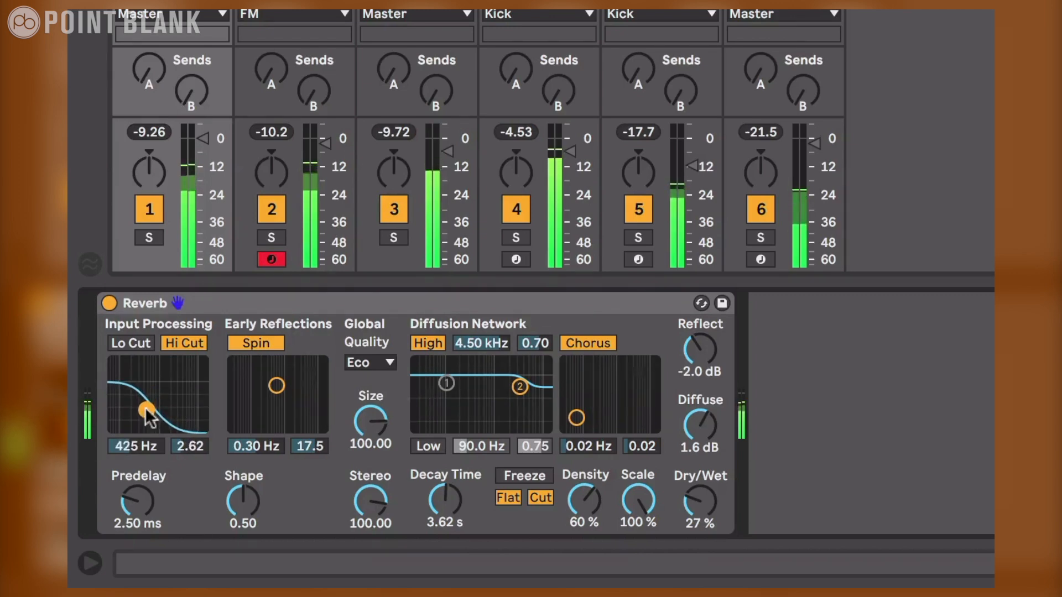
pyautogui.moveTo(707, 502); pyautogui.dragTo(708, 507)
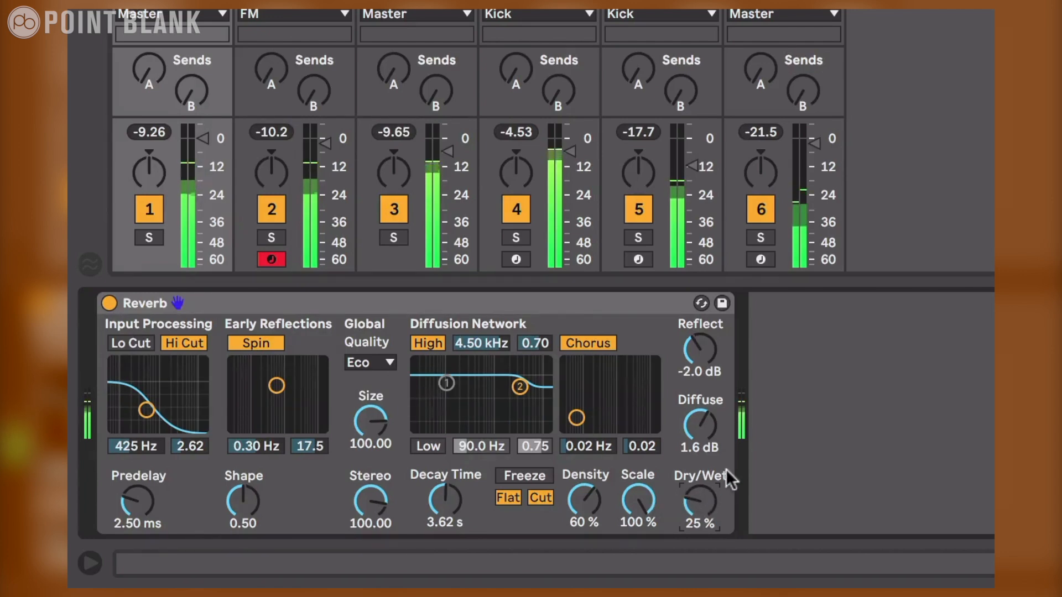
pyautogui.moveTo(147, 410); pyautogui.dragTo(150, 413)
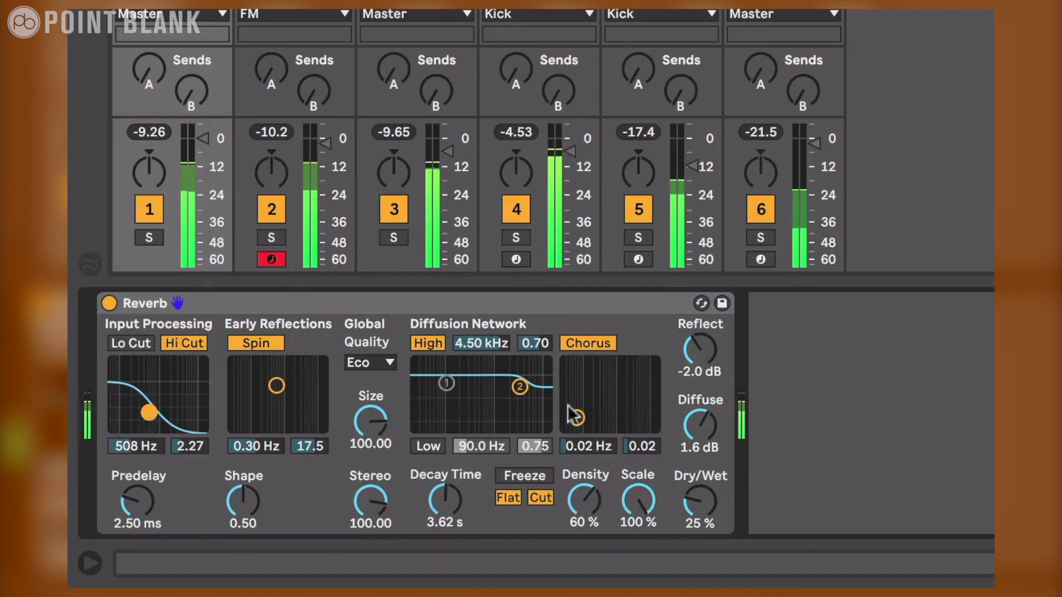
pyautogui.moveTo(712, 496)
pyautogui.mouseDown()
pyautogui.moveTo(712, 420)
pyautogui.moveTo(713, 497)
pyautogui.mouseUp()
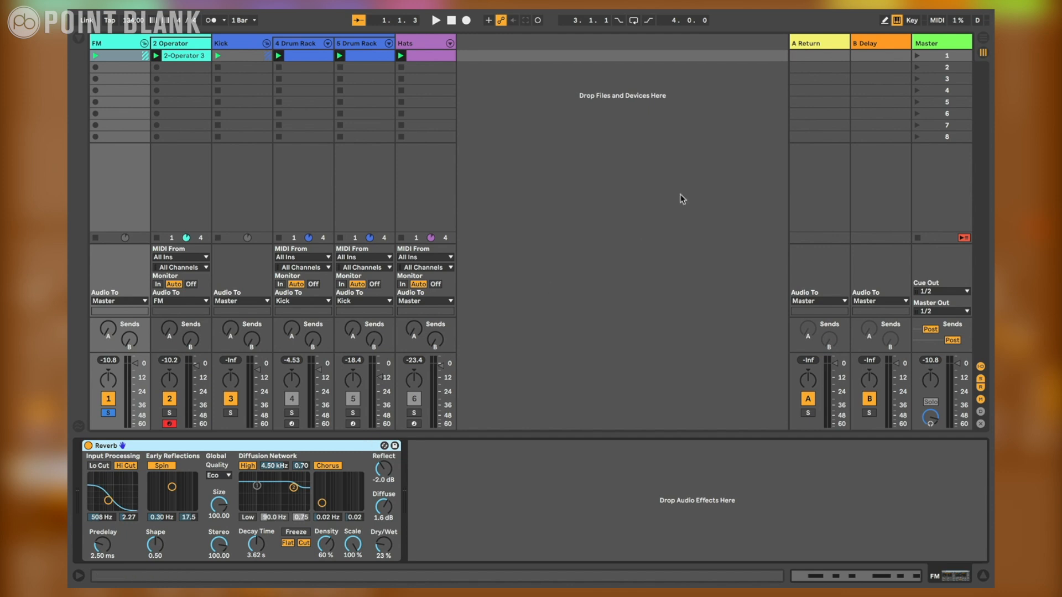
# - Paste the copied Reverb onto return track A and delete the original Reverb from the FM track
pyautogui.click(815, 44)
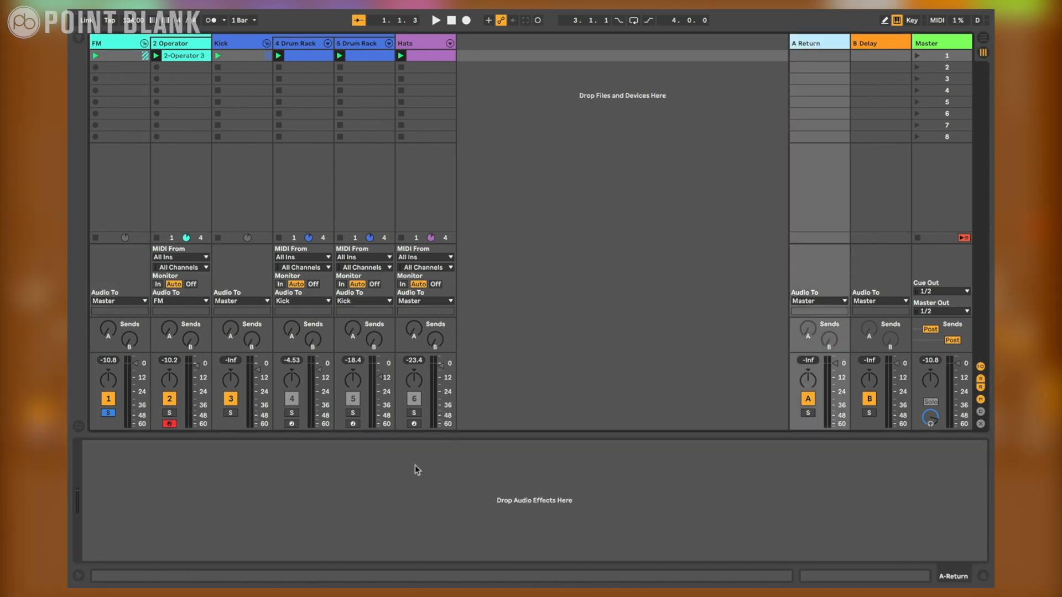
pyautogui.click(400, 476)
pyautogui.press('super+v')
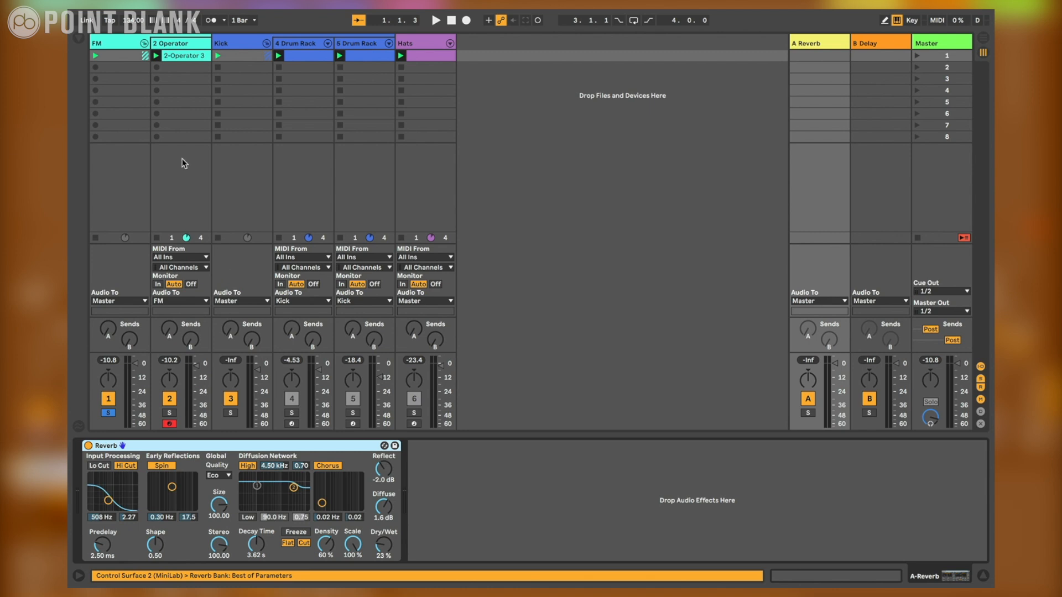
pyautogui.click(120, 48)
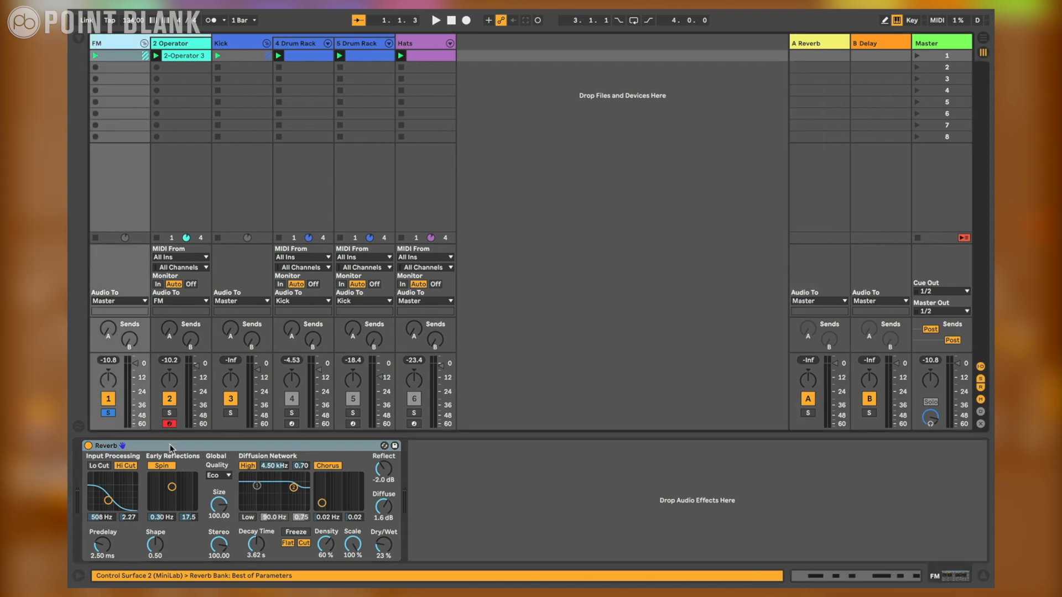
pyautogui.press('Delete')
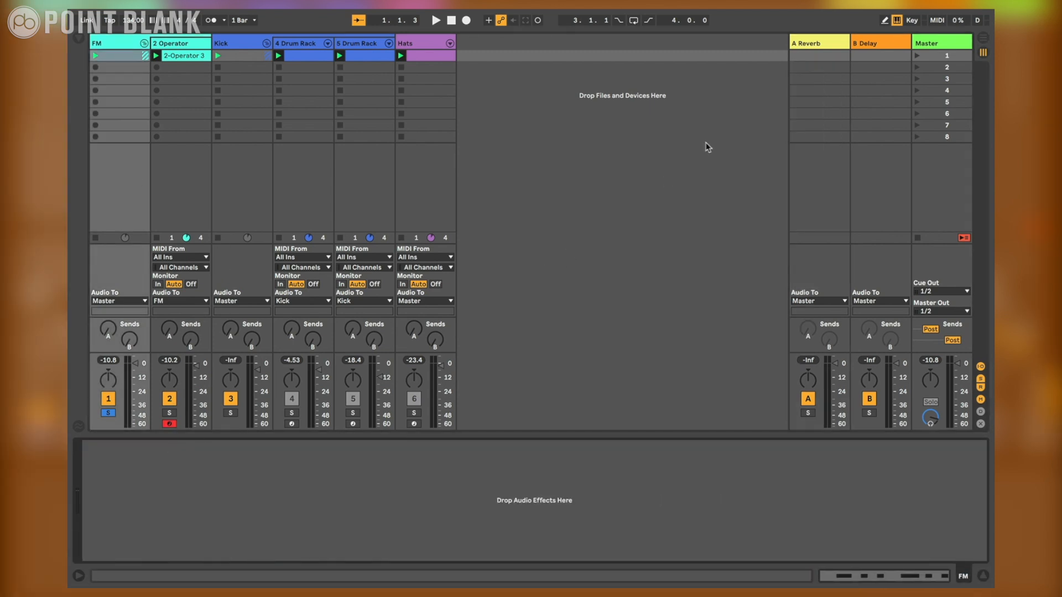
# - Set the Reverb on return A to 100 % Dry/Wet, and raise the FM track's Send A for playback
pyautogui.click(821, 44)
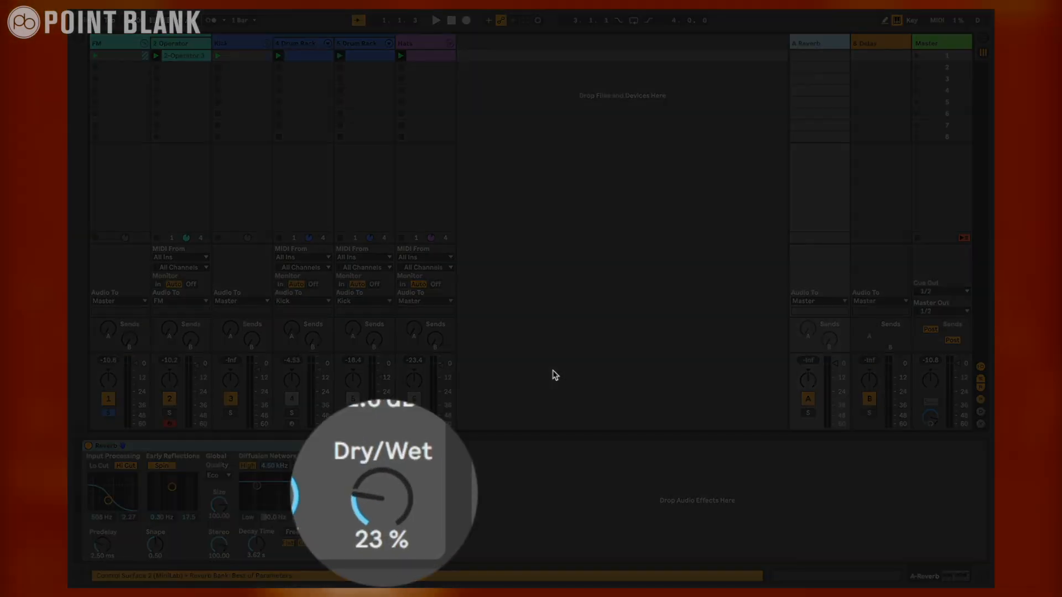
pyautogui.moveTo(387, 492); pyautogui.dragTo(388, 409)
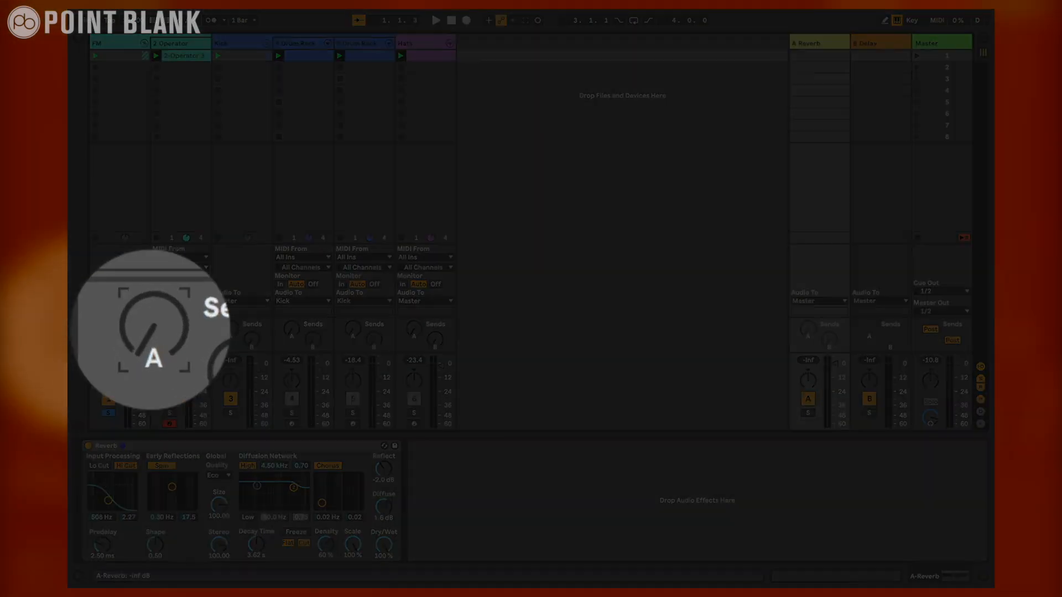
pyautogui.moveTo(109, 332); pyautogui.dragTo(109, 314)
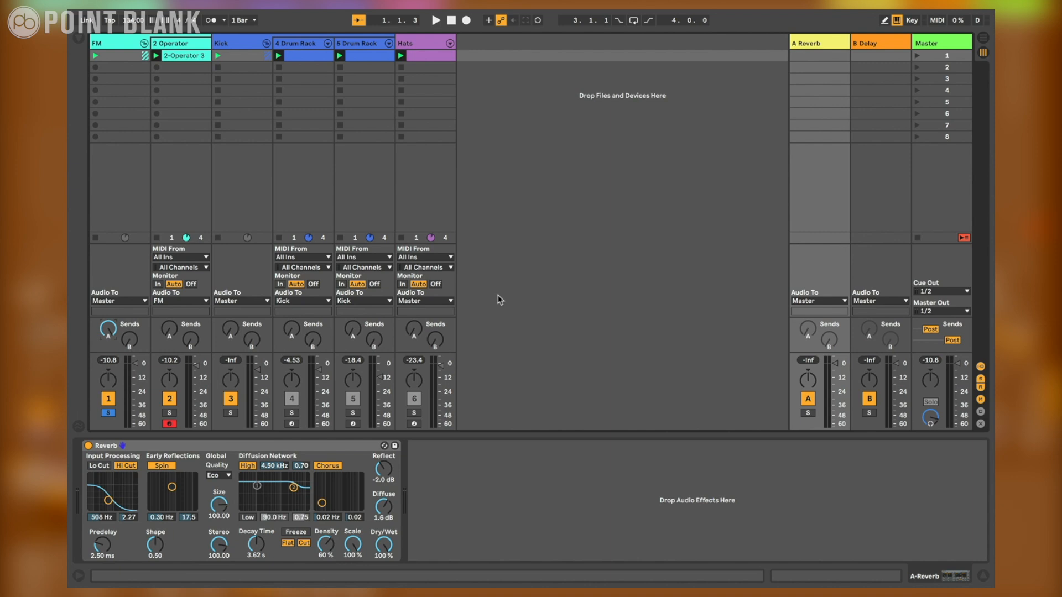
pyautogui.press('space')
# - Add an EQ Eight to return track A and place it before the Reverb
pyautogui.click(79, 43)
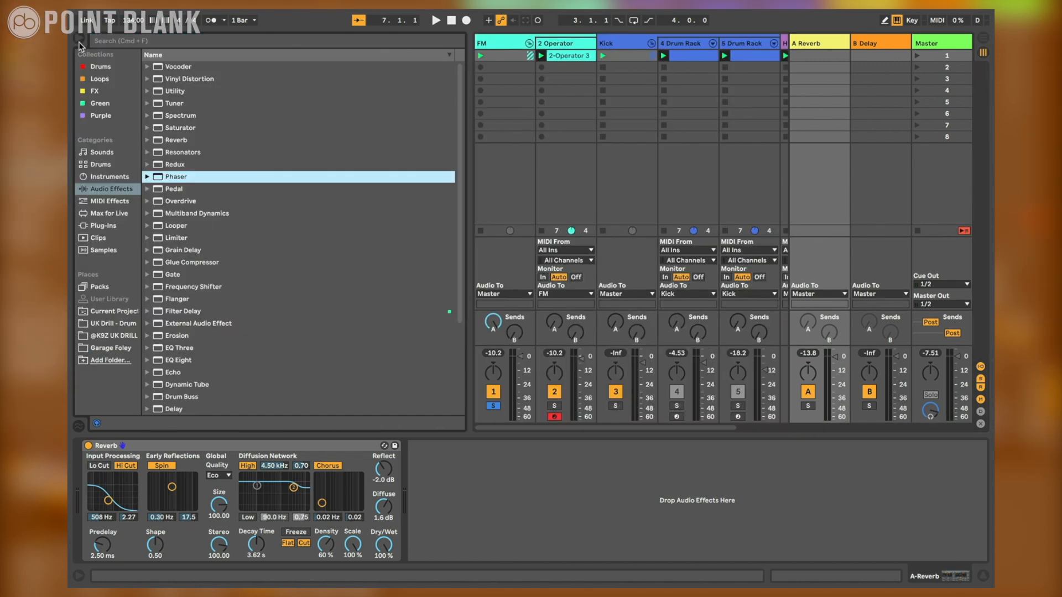
pyautogui.doubleClick(188, 362)
pyautogui.moveTo(458, 451); pyautogui.dragTo(102, 453)
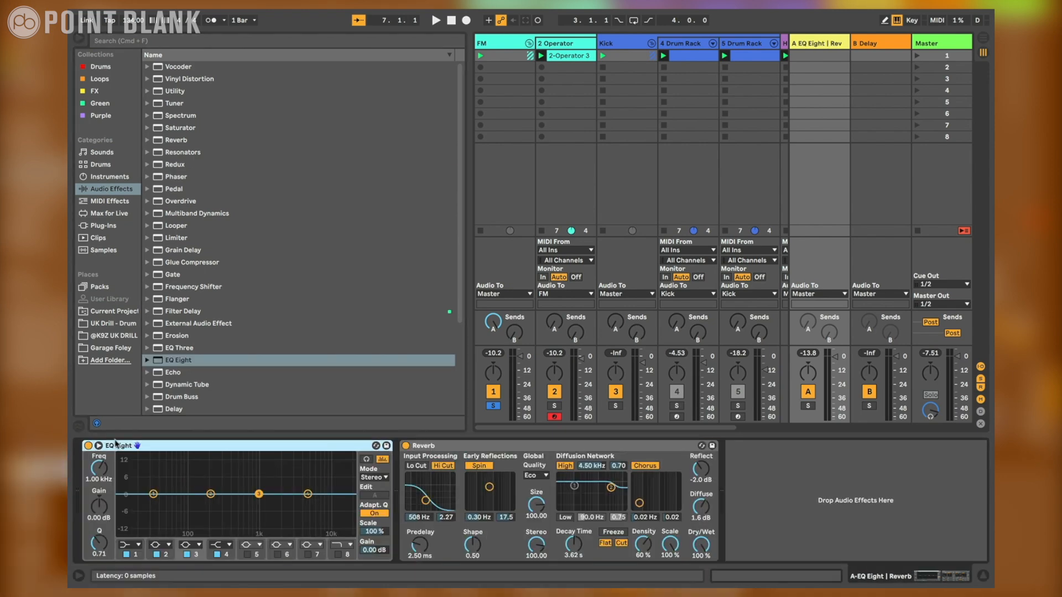
pyautogui.click(76, 41)
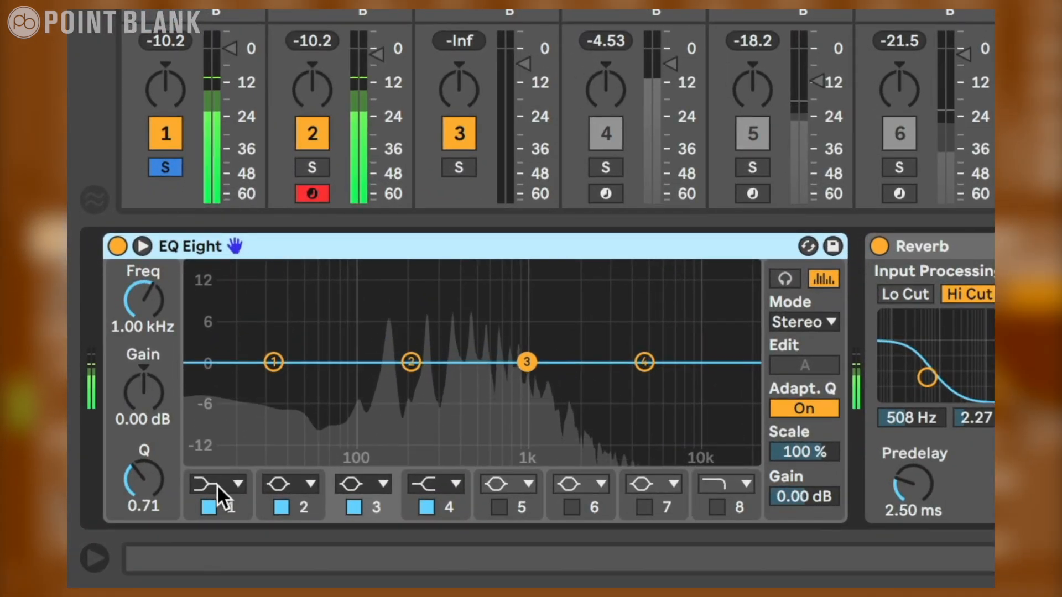
# - Set EQ Eight's band 1 to a x4 low cut, and enable band 8 as a x4 high cut
pyautogui.click(213, 492)
pyautogui.click(212, 300)
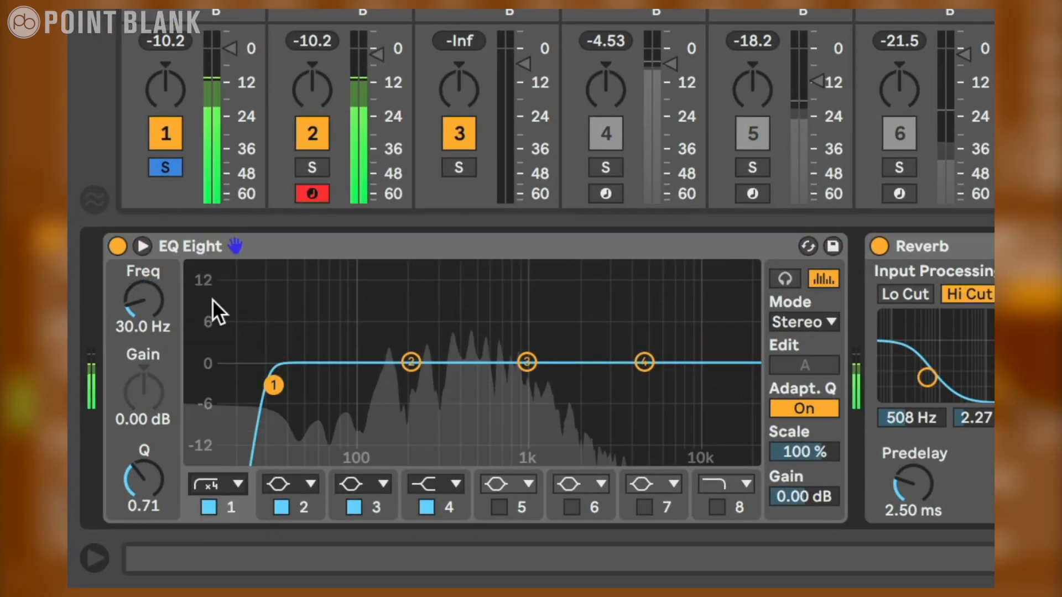
pyautogui.click(716, 504)
pyautogui.click(716, 484)
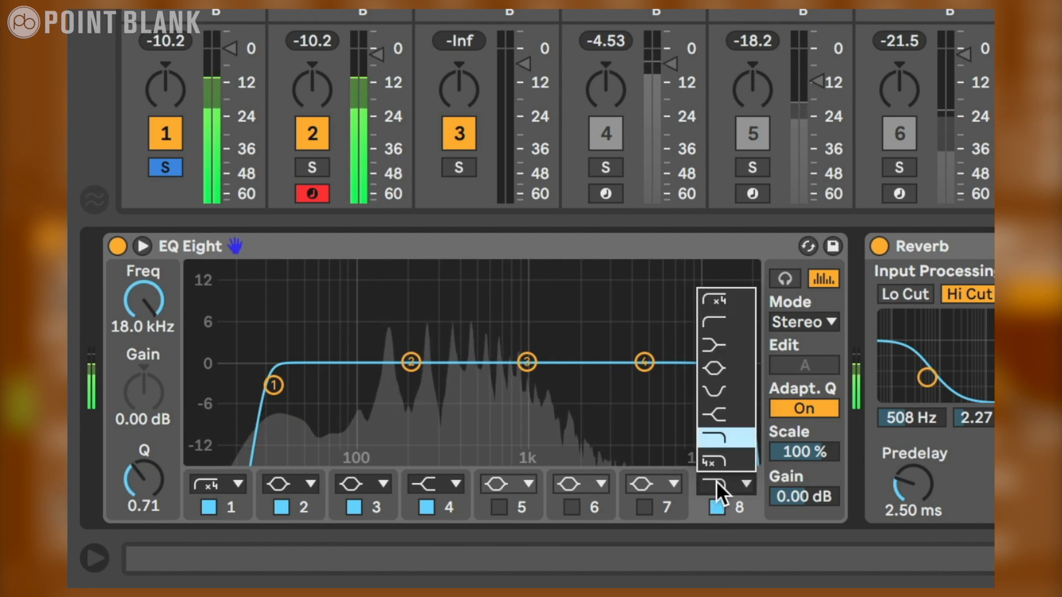
pyautogui.click(719, 445)
# - Narrow the EQ Eight curve with band 1's cutoff below 100 Hz, band 3 at 639 Hz and band 8's cutoff at 1.53 kHz
pyautogui.moveTo(736, 386); pyautogui.dragTo(533, 383)
pyautogui.click(273, 385)
pyautogui.moveTo(273, 383); pyautogui.dragTo(327, 384)
pyautogui.moveTo(535, 385); pyautogui.dragTo(494, 362)
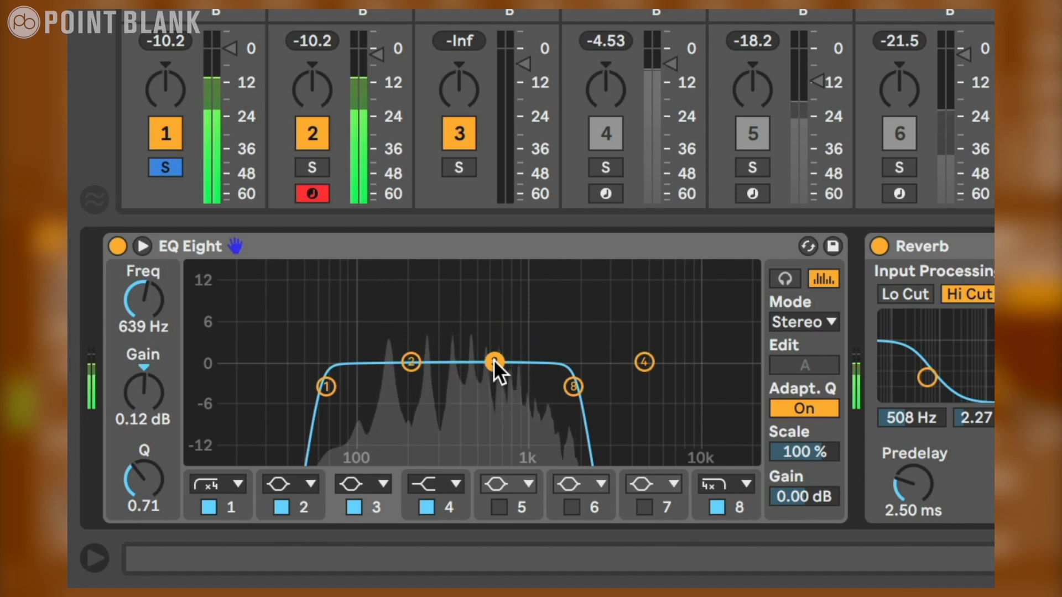
pyautogui.moveTo(573, 387)
pyautogui.mouseDown()
pyautogui.moveTo(527, 387)
pyautogui.moveTo(557, 388)
pyautogui.mouseUp()
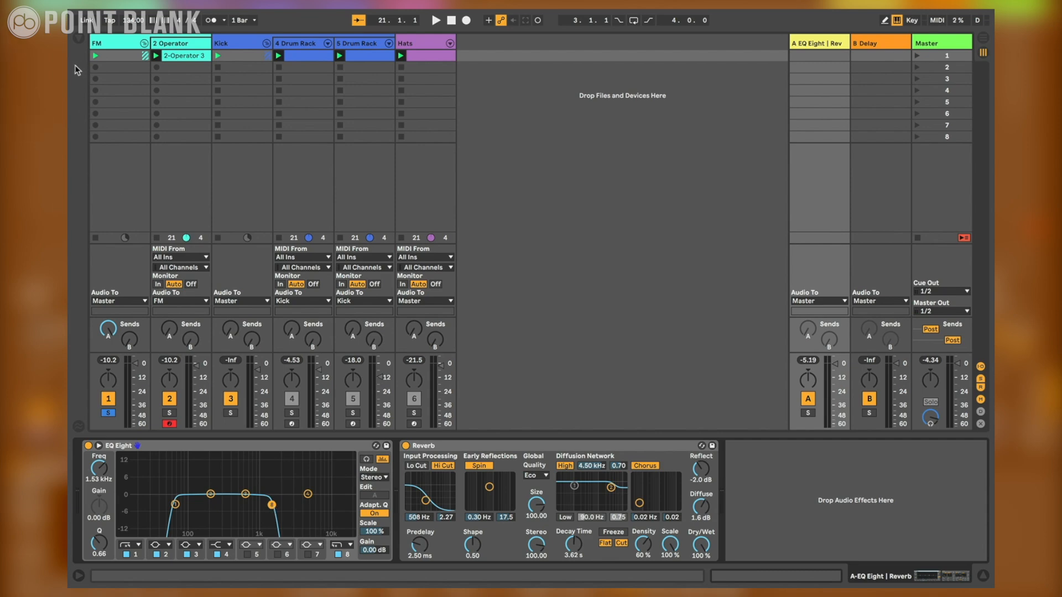
# - Add a Compressor to return track A, placed before the EQ Eight
pyautogui.click(77, 39)
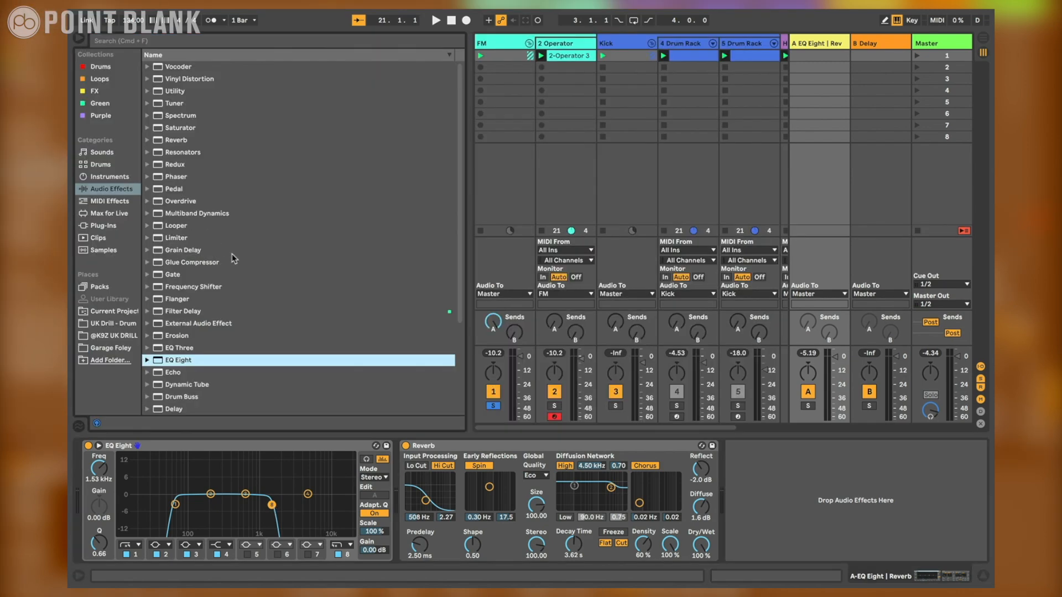
pyautogui.scroll(-5, 232, 265)
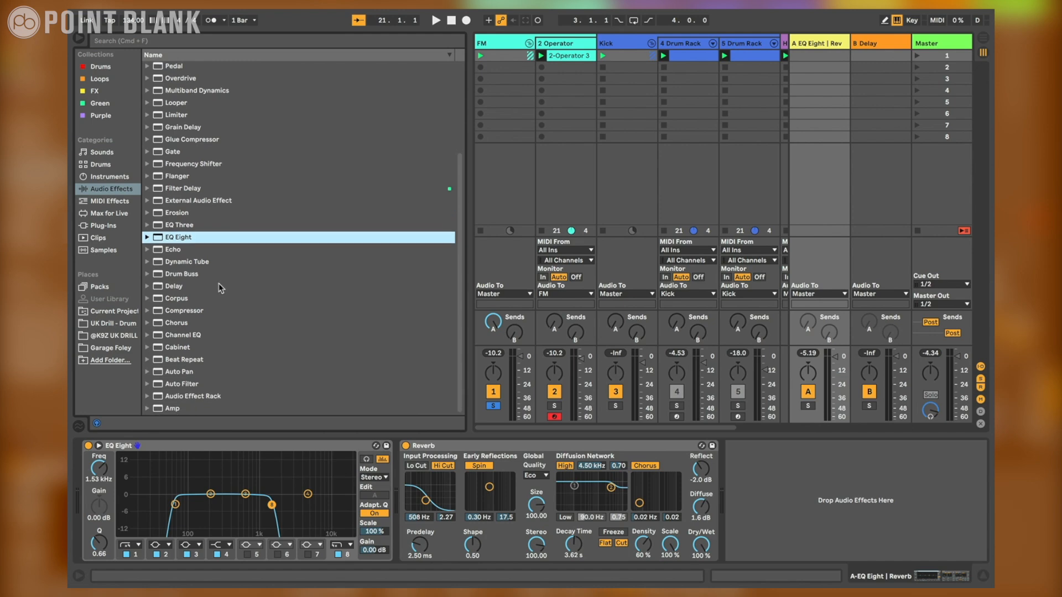
pyautogui.moveTo(198, 313); pyautogui.dragTo(92, 464)
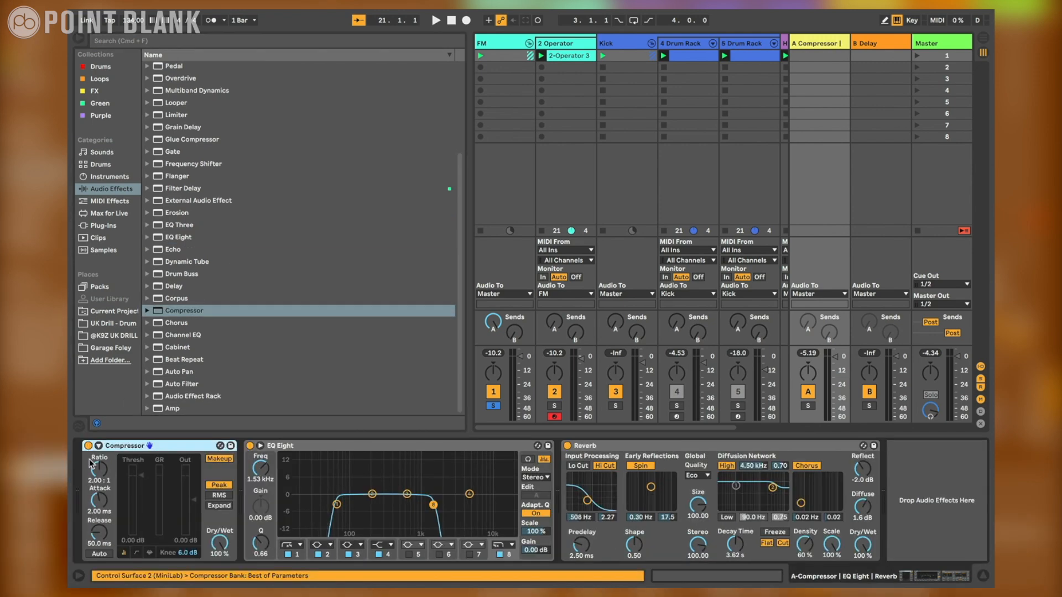
pyautogui.click(79, 41)
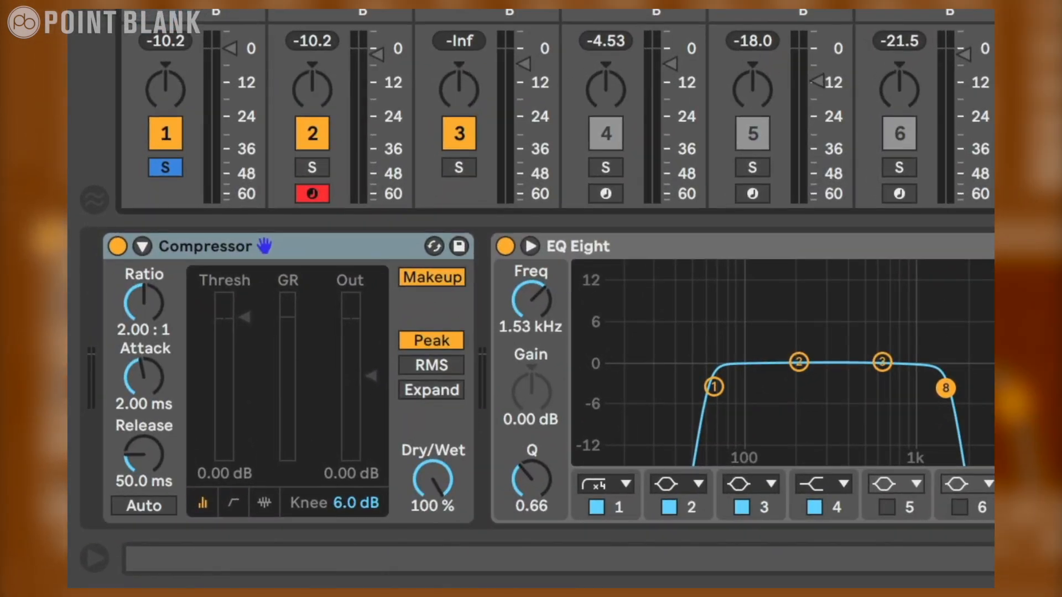
# - During playback, set the Compressor's threshold to -13.8 dB and ratio to 4.20:1, with Makeup turned off
pyautogui.press('space')
pyautogui.moveTo(248, 310); pyautogui.dragTo(250, 372)
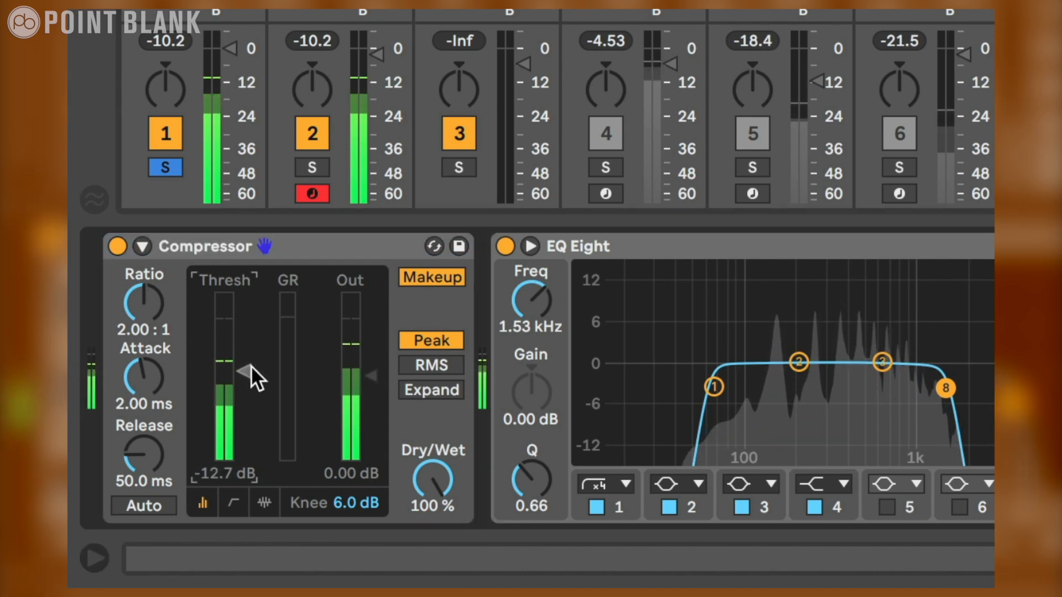
pyautogui.click(424, 277)
pyautogui.moveTo(239, 379); pyautogui.dragTo(239, 387)
pyautogui.moveTo(149, 313); pyautogui.dragTo(148, 298)
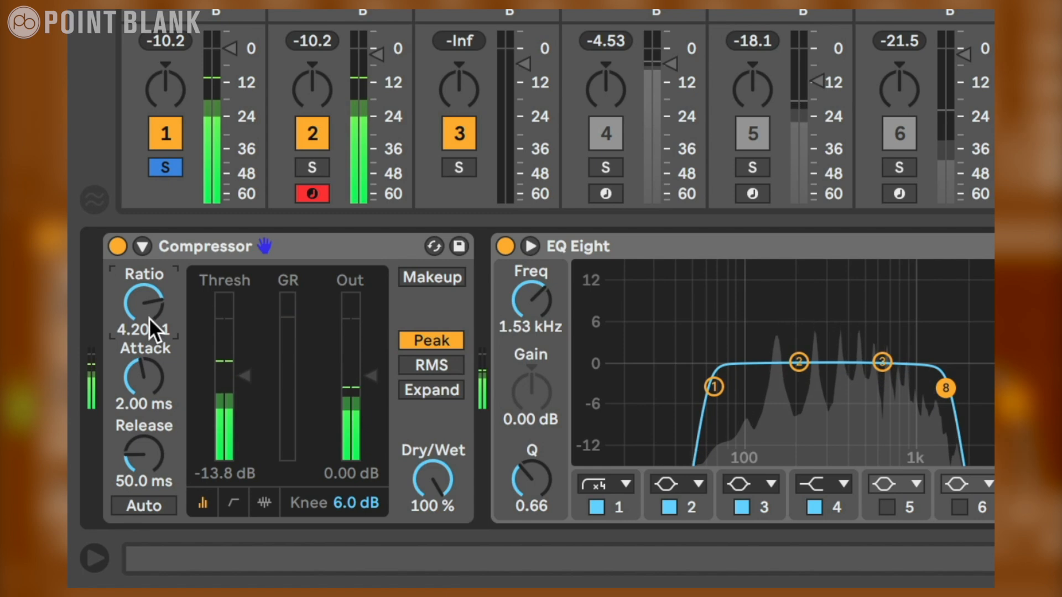
# - Show the Compressor's transfer curve and set attack to 0.04 ms, release to 30.7 ms and threshold to -12.7 dB
pyautogui.click(233, 502)
pyautogui.click(143, 376)
pyautogui.moveTo(143, 376); pyautogui.dragTo(144, 397)
pyautogui.click(143, 454)
pyautogui.moveTo(142, 454); pyautogui.dragTo(143, 443)
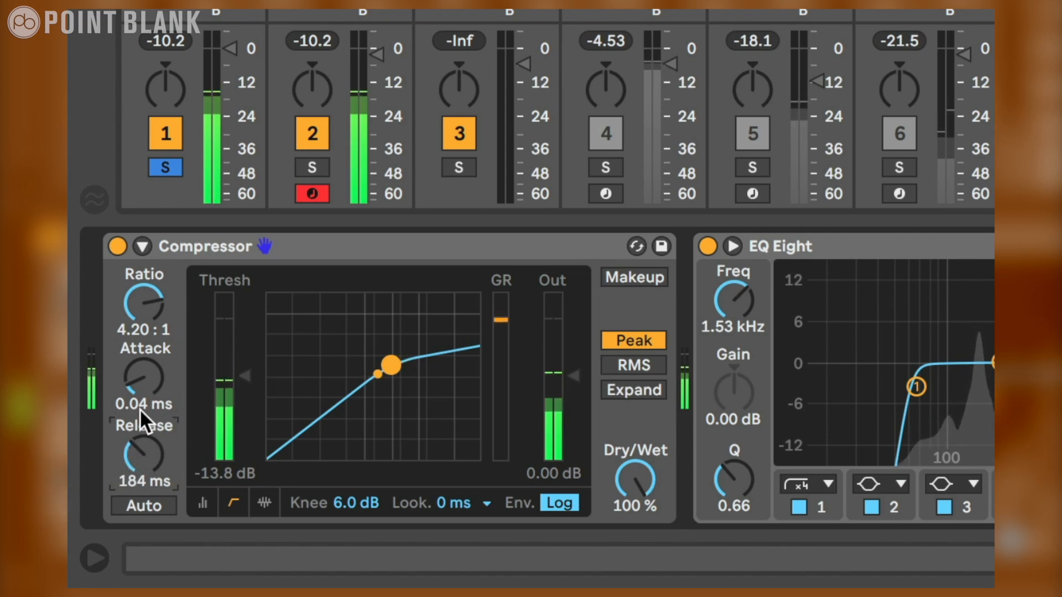
pyautogui.moveTo(243, 376); pyautogui.dragTo(243, 372)
pyautogui.moveTo(143, 454); pyautogui.dragTo(143, 468)
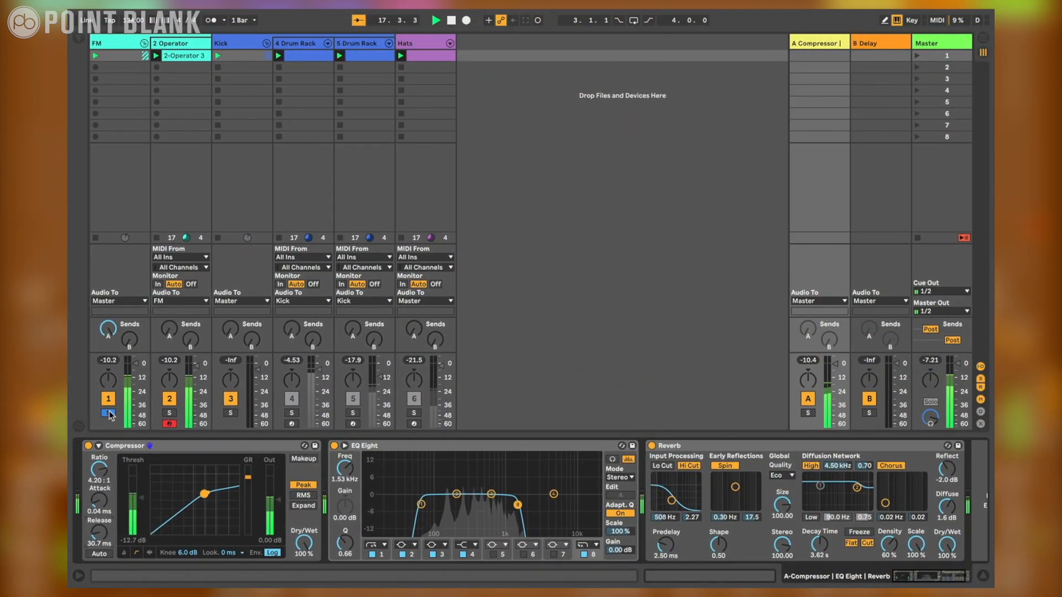
# - Unsolo the FM track, lower return A's volume slightly against the full mix, and stop playback
pyautogui.click(127, 336)
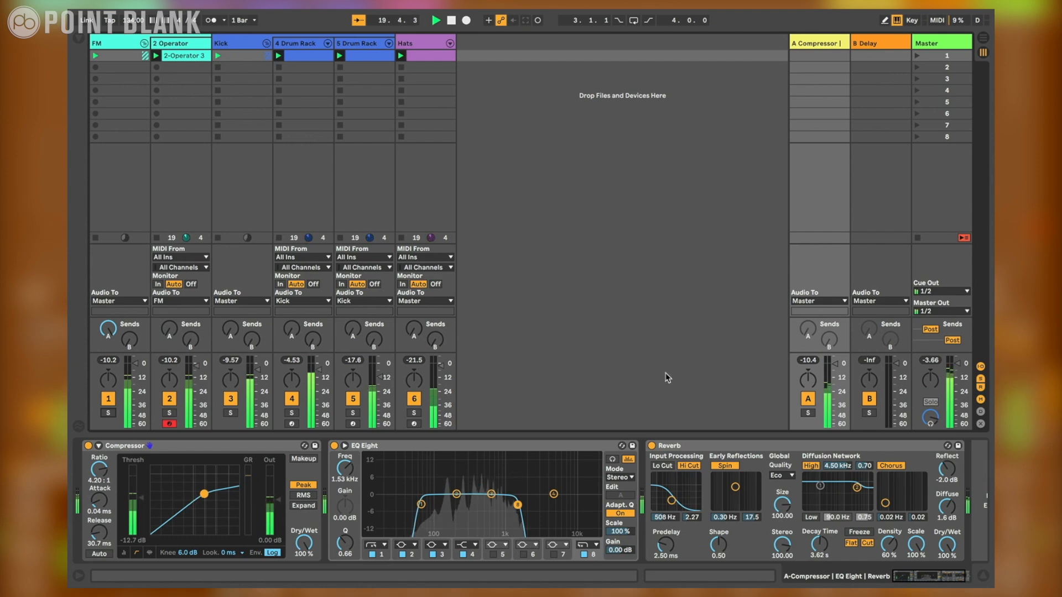
pyautogui.moveTo(836, 371); pyautogui.dragTo(836, 372)
pyautogui.press('space')
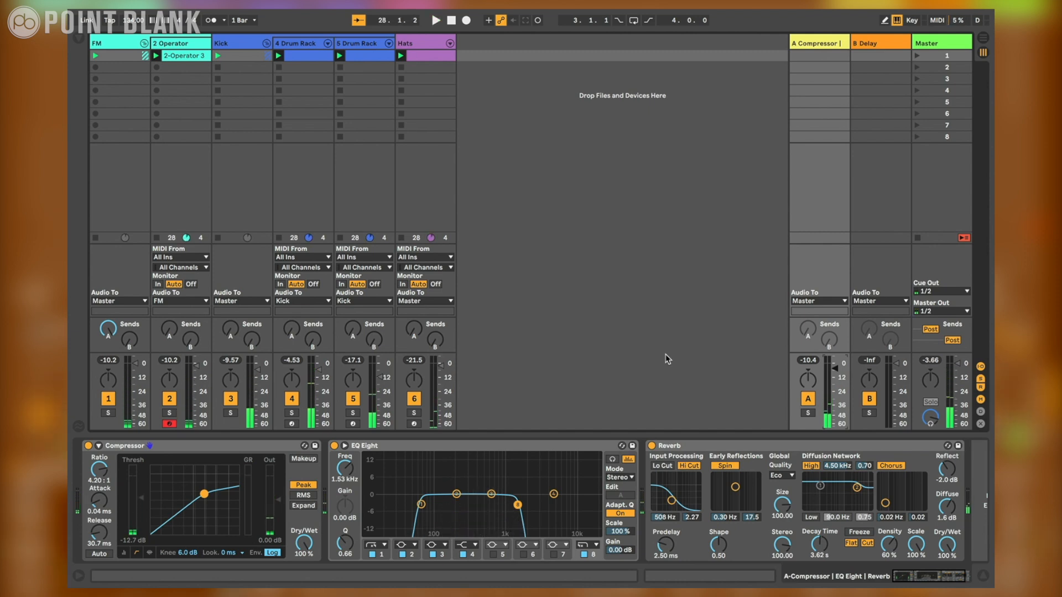